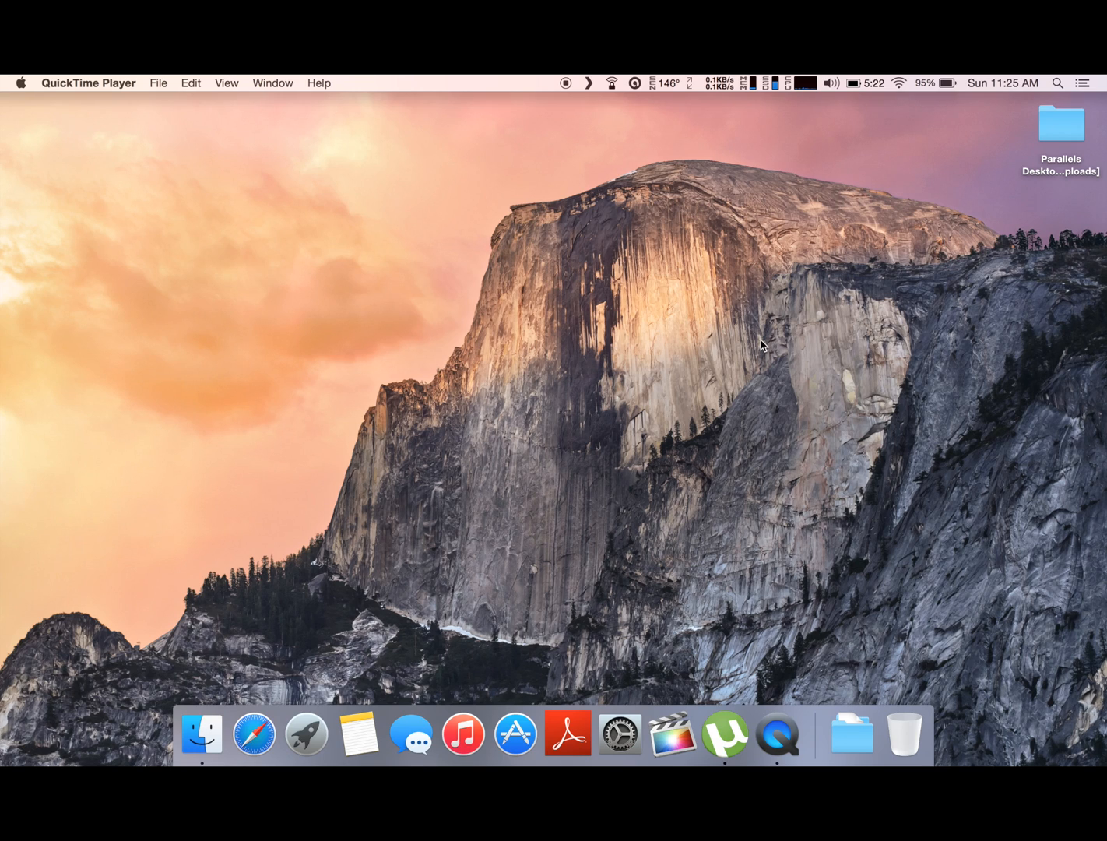
# Step: Mount the ParallelsDesktop-10.2.1-29006.dmg disk image from the downloaded Parallels Desktop folder
pyautogui.doubleClick(1061, 125)
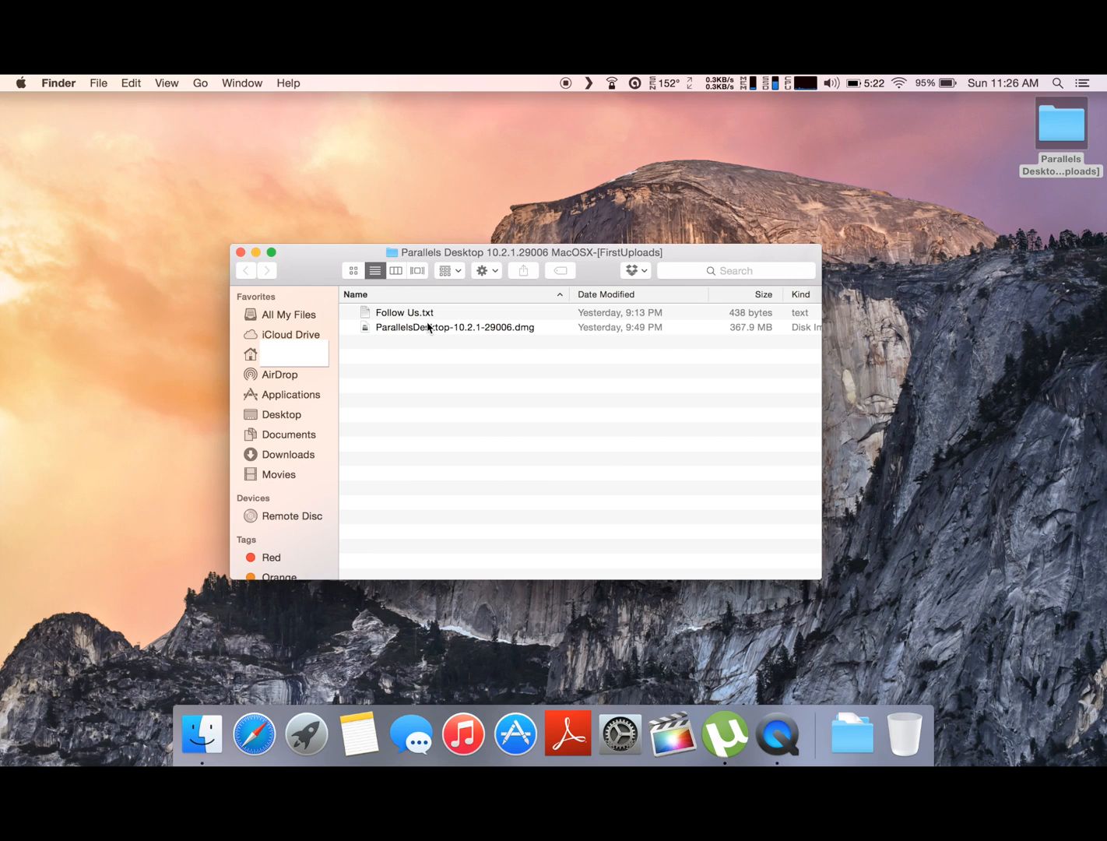
pyautogui.doubleClick(428, 328)
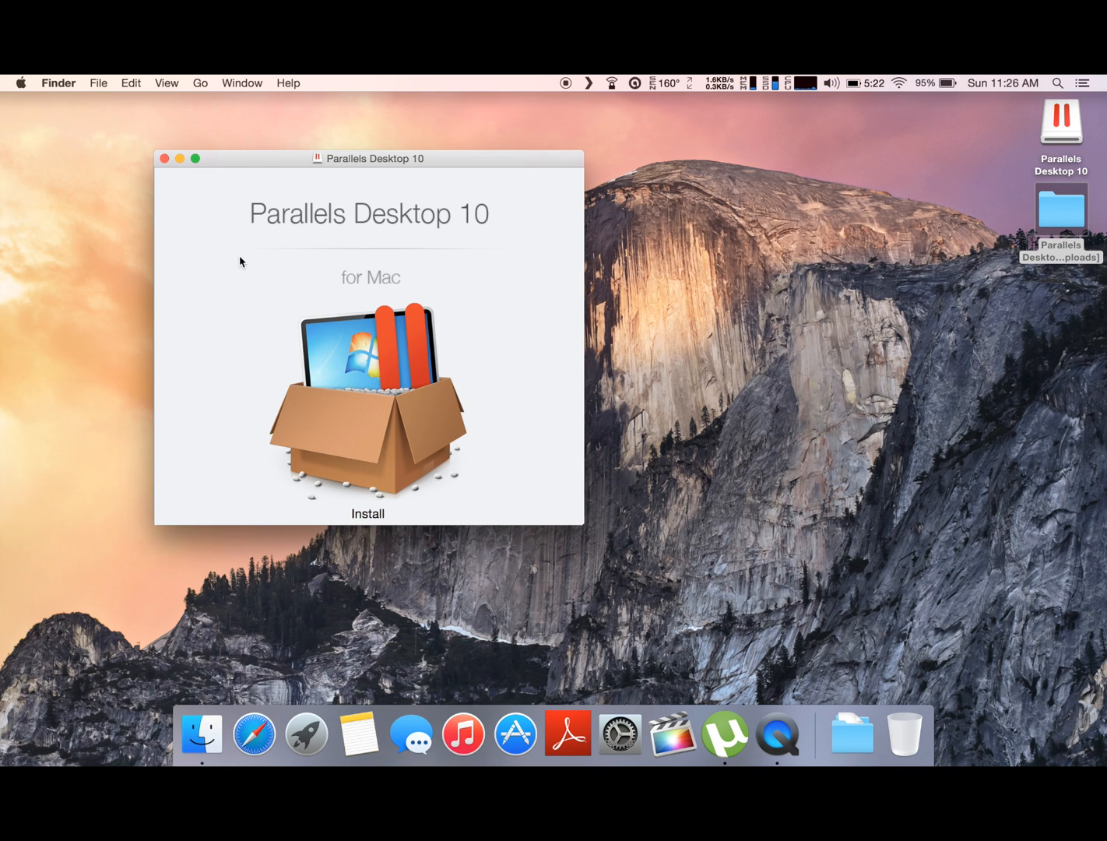
# Step: Run the Parallels Desktop installer and authorise it with the administrator password
pyautogui.click(355, 441)
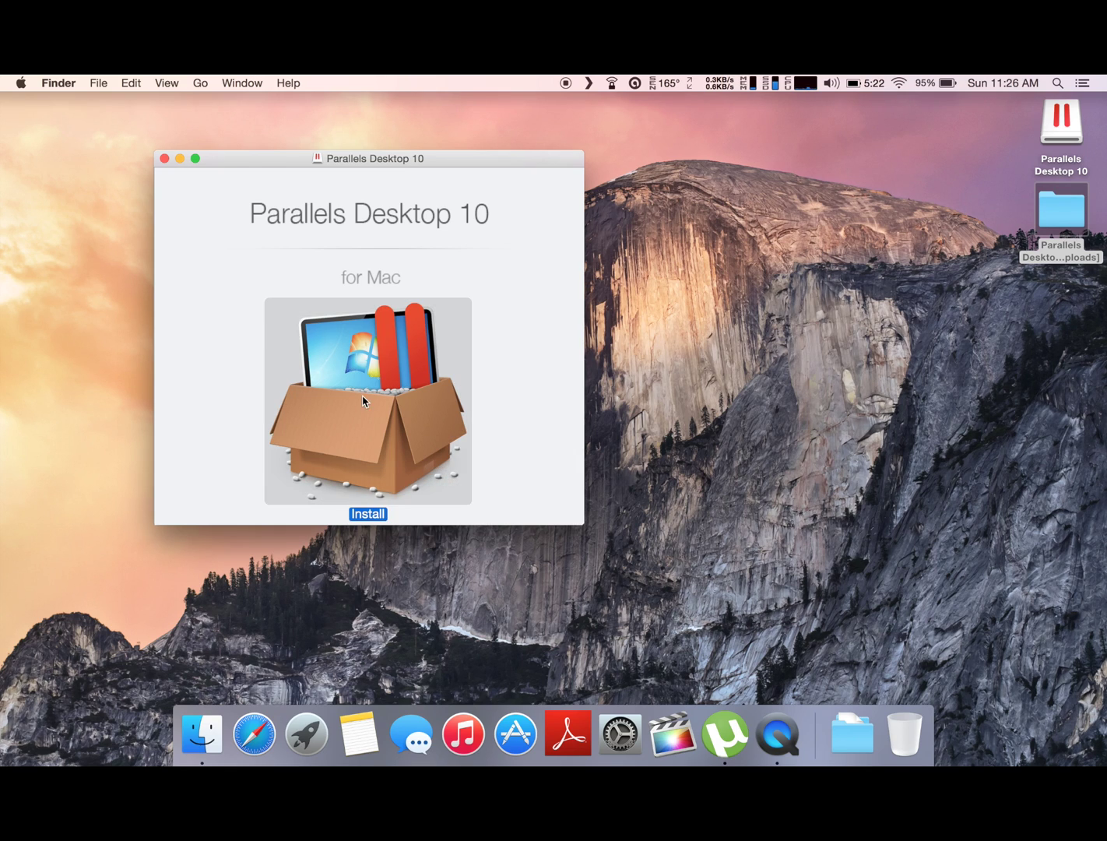
pyautogui.doubleClick(367, 518)
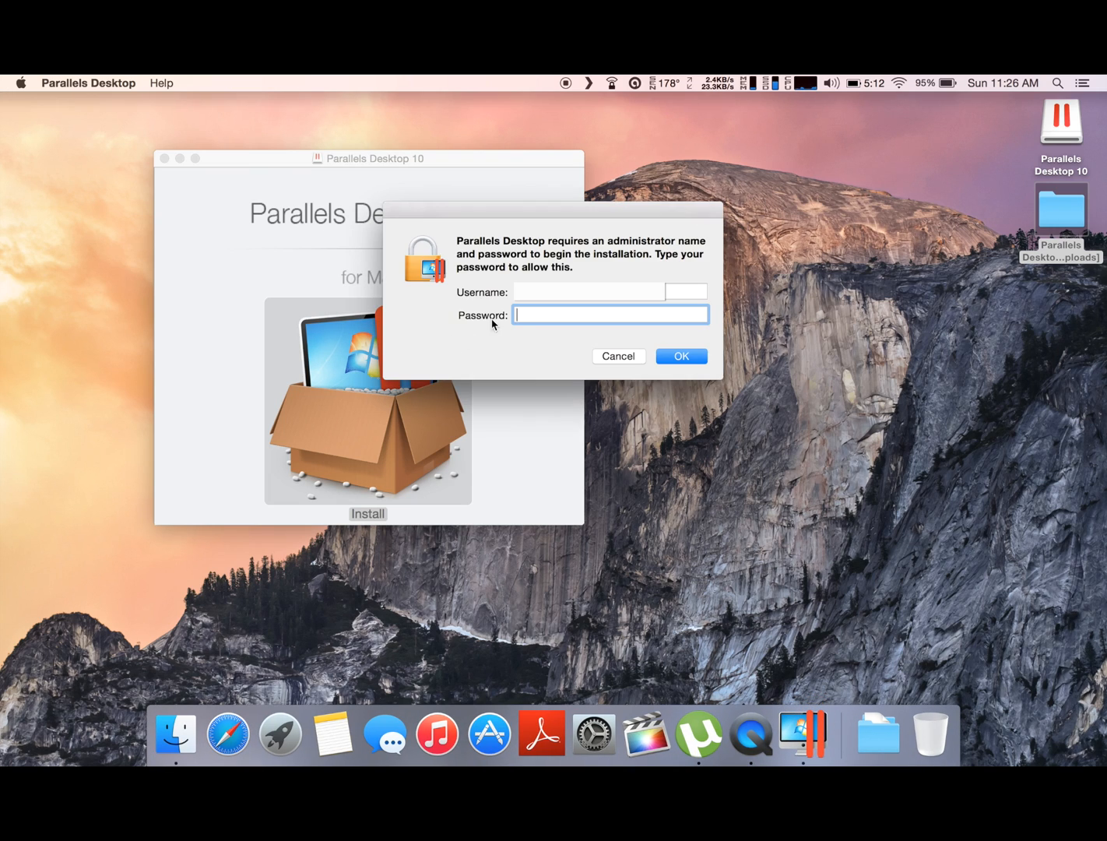
pyautogui.write('••')
pyautogui.write('•••')
pyautogui.press('Return')
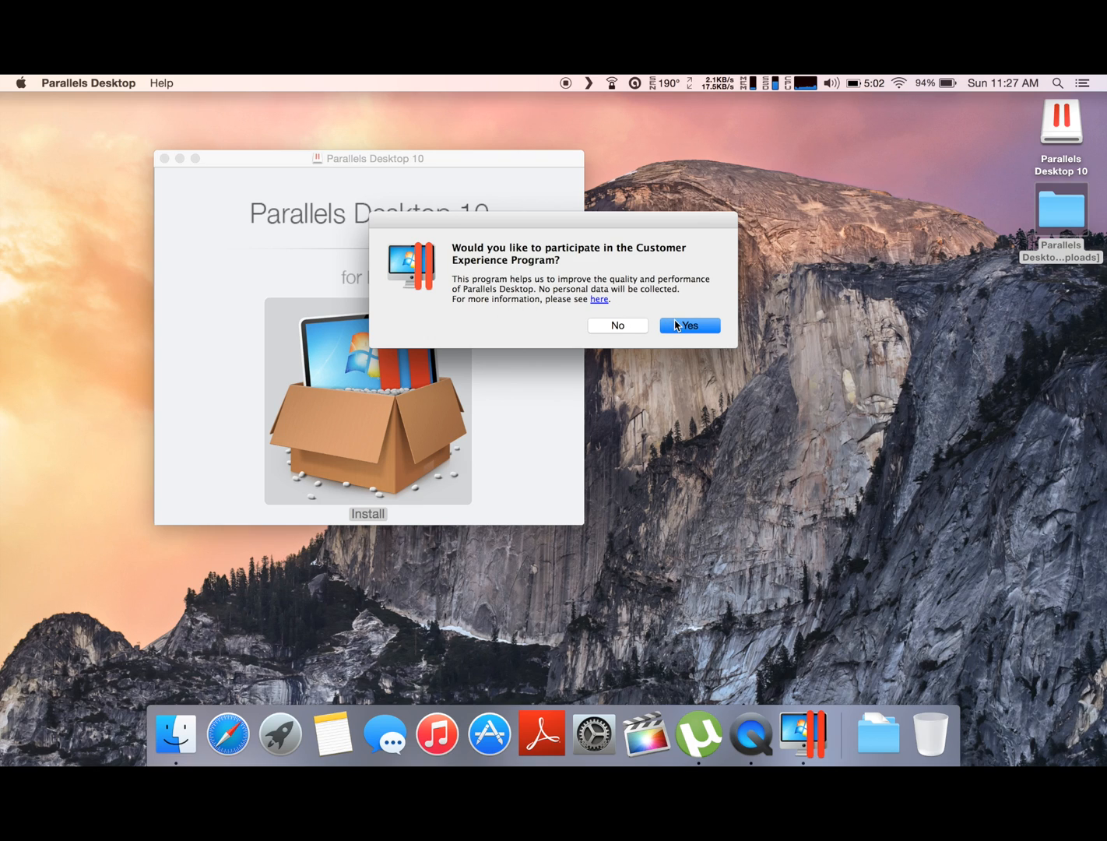
# Step: Answer the Customer Experience Program prompt and browse the Free Systems carousel
pyautogui.click(617, 324)
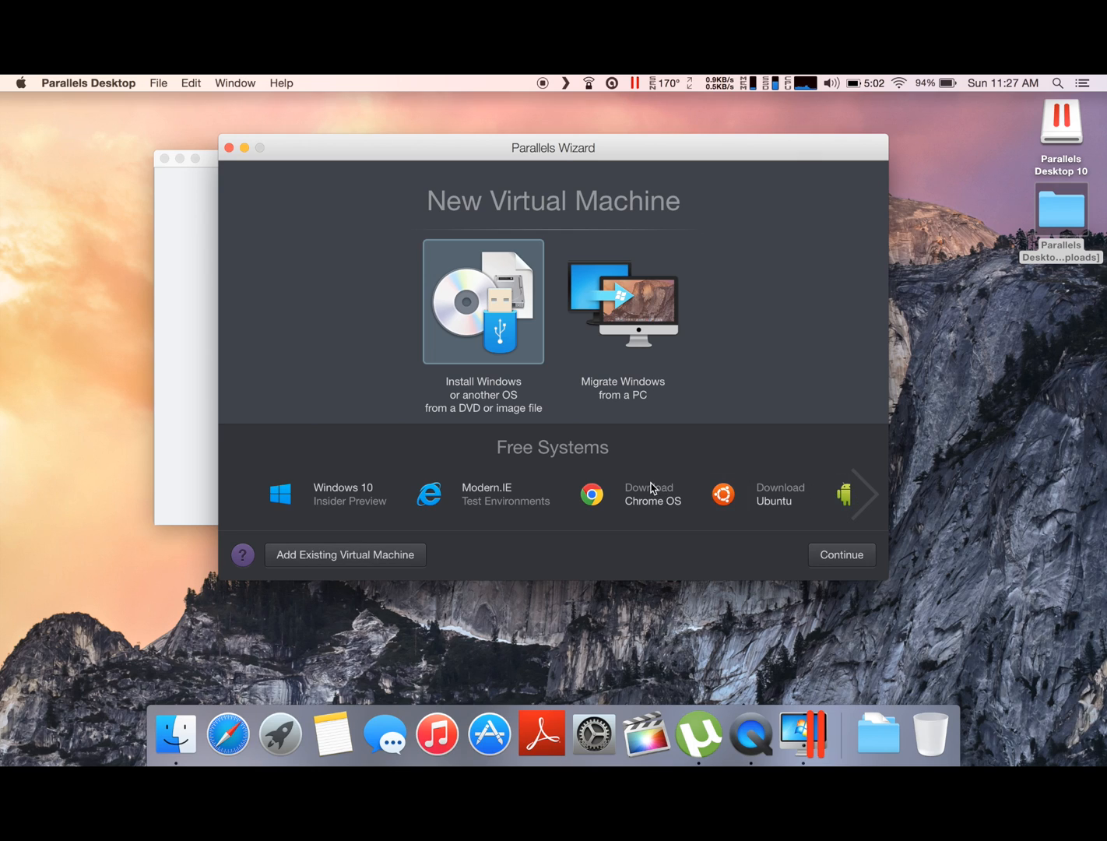
pyautogui.hscroll(1, 615, 508)
pyautogui.hscroll(5, 614, 507)
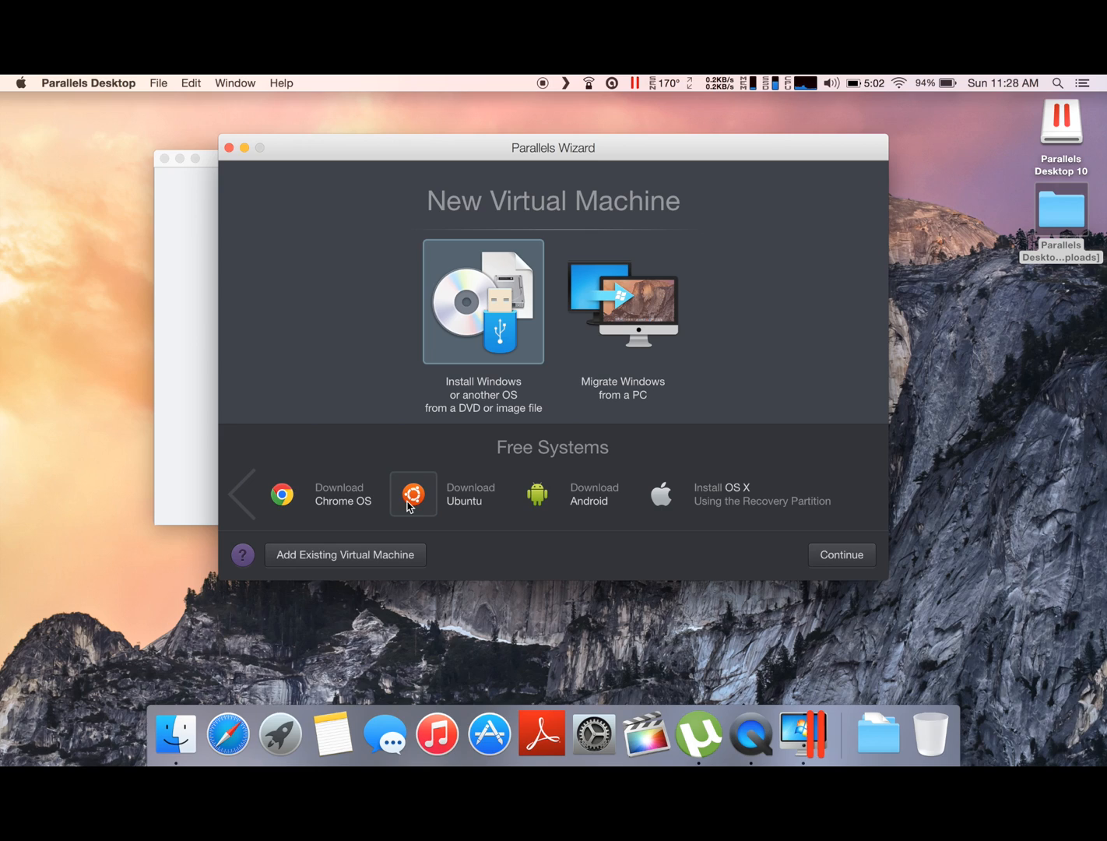
pyautogui.click(246, 497)
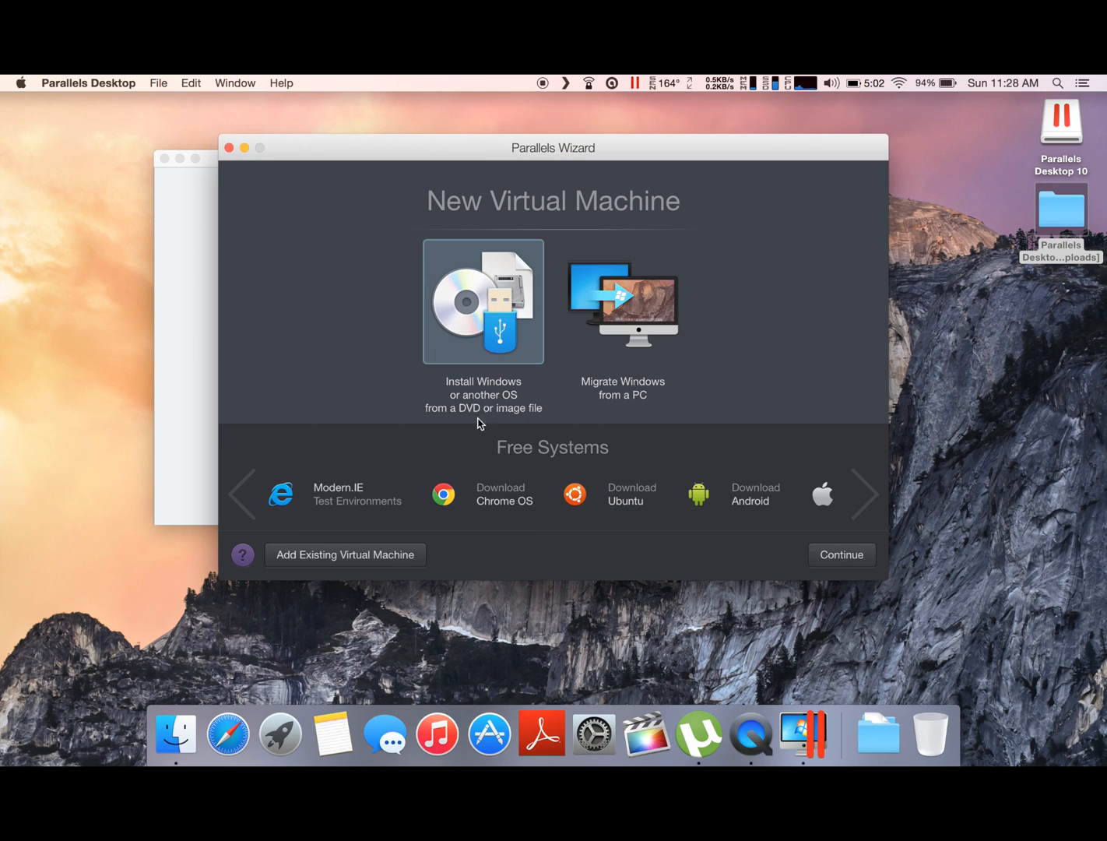
# Step: Choose installing from a DVD or image file and locate the Windows 7 ISO in the external drive's Downloads
pyautogui.doubleClick(476, 280)
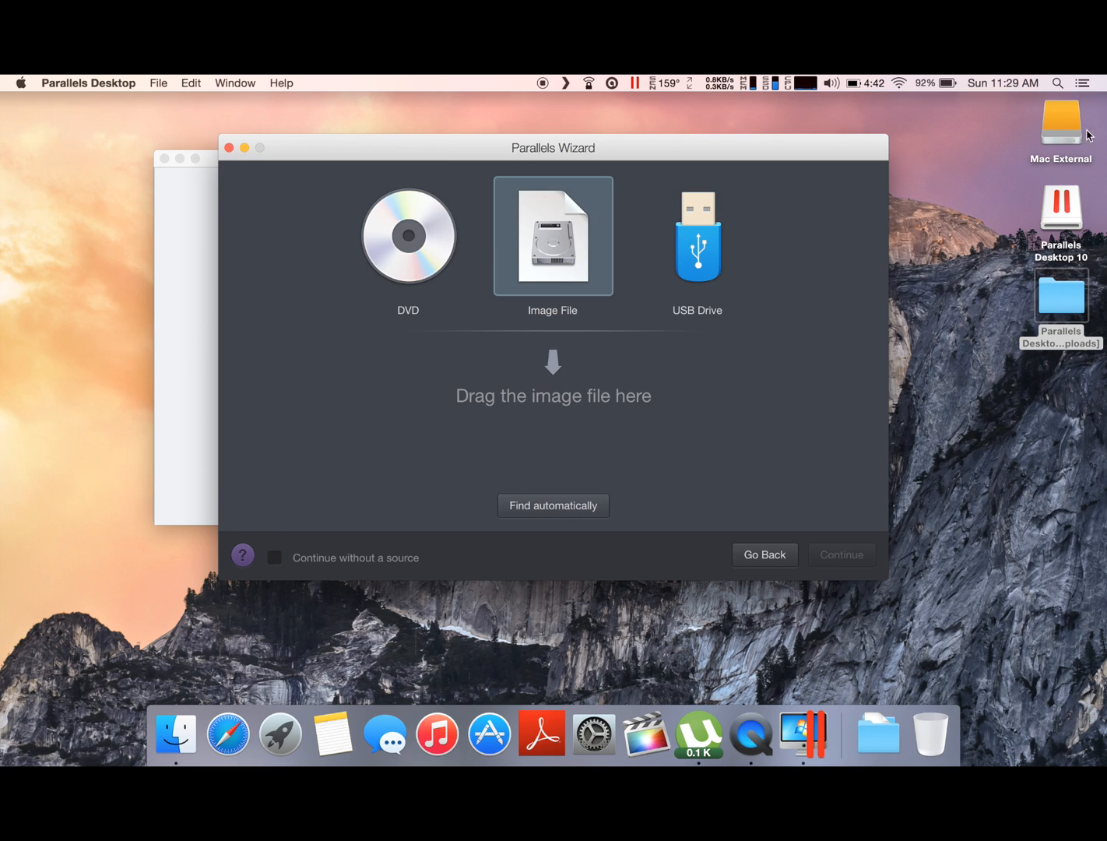
pyautogui.doubleClick(1060, 129)
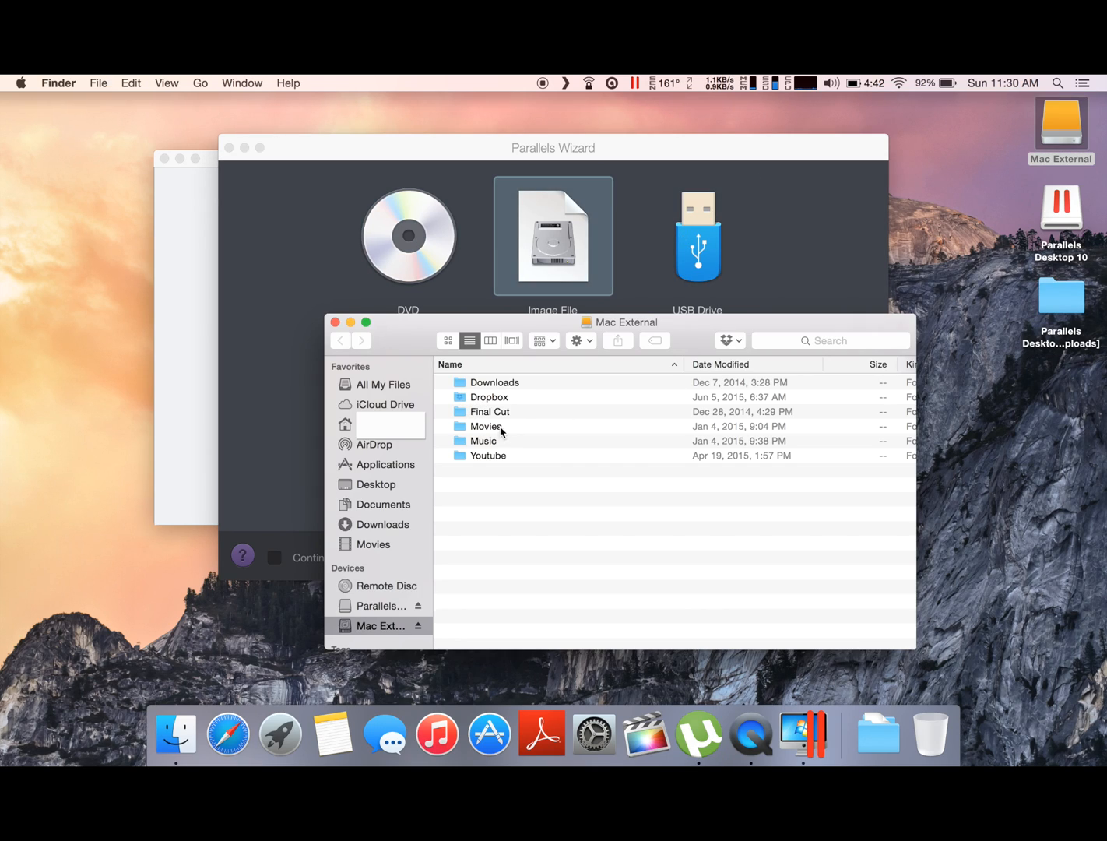
pyautogui.click(494, 382)
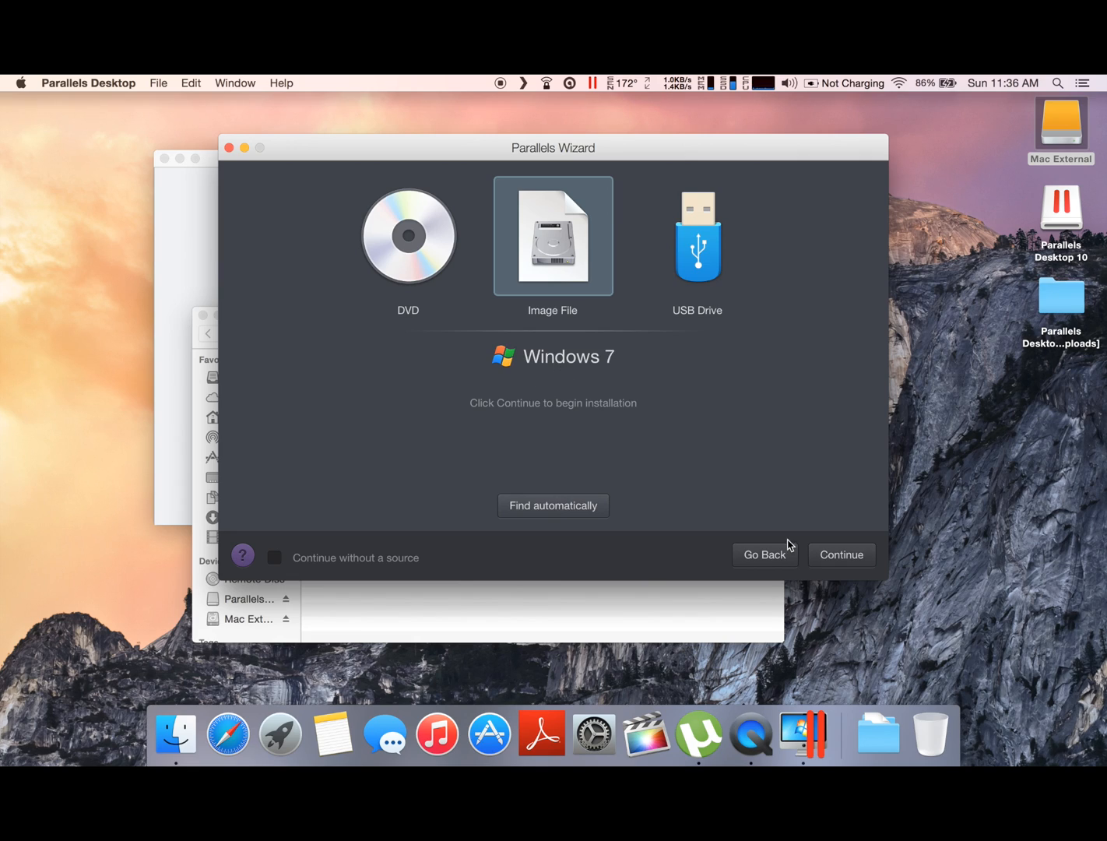
# Step: Continue with the Windows 7 image and proceed without requiring a product key
pyautogui.click(841, 554)
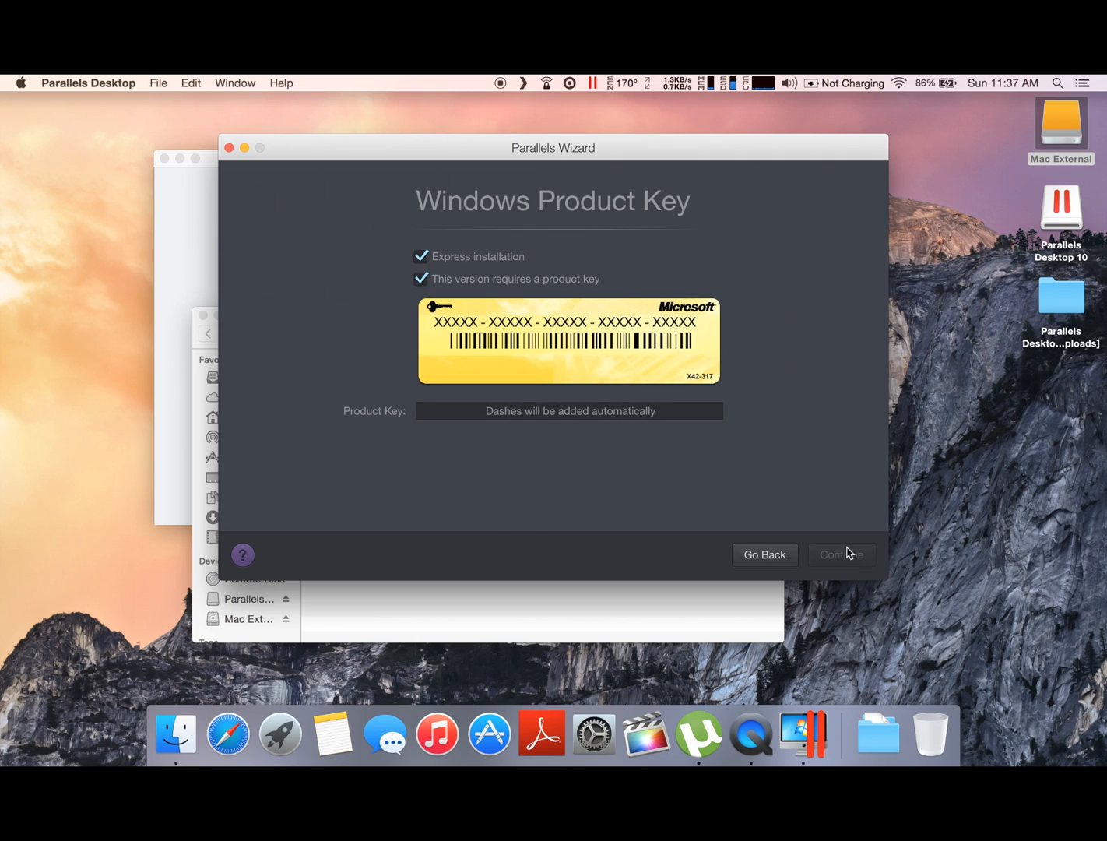
pyautogui.click(513, 282)
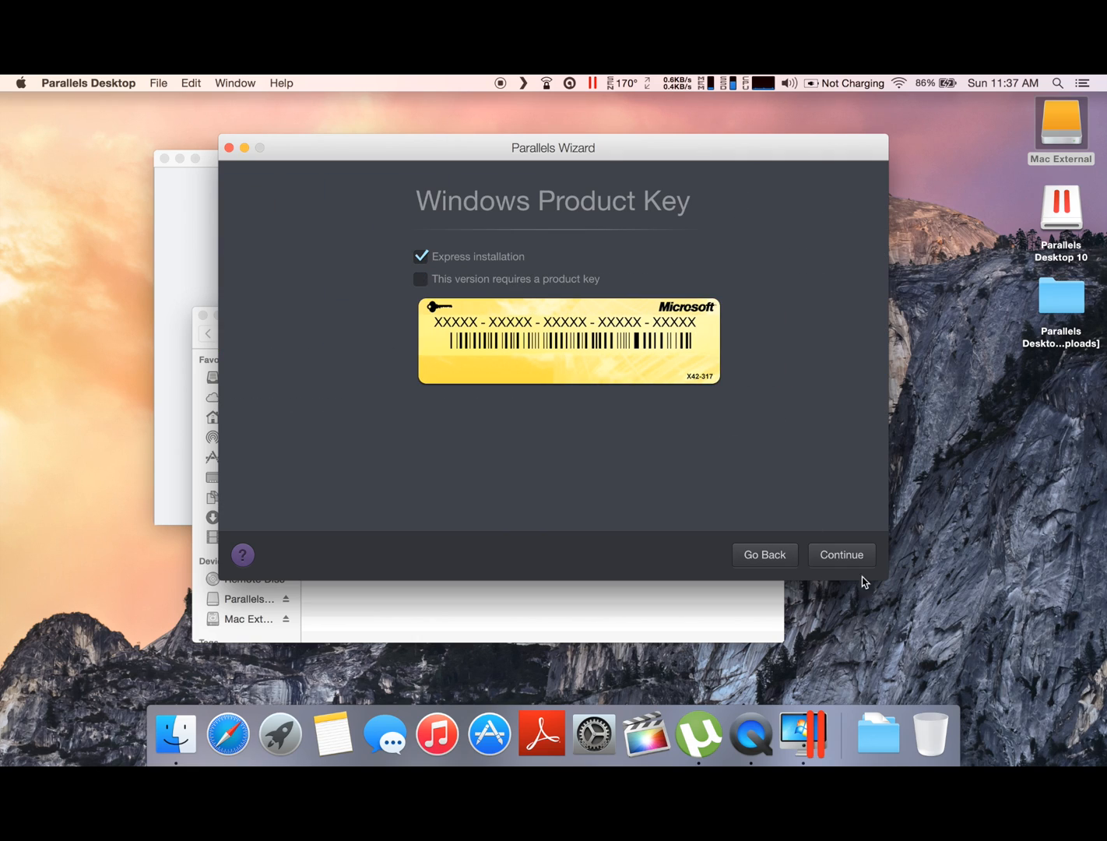
pyautogui.click(837, 557)
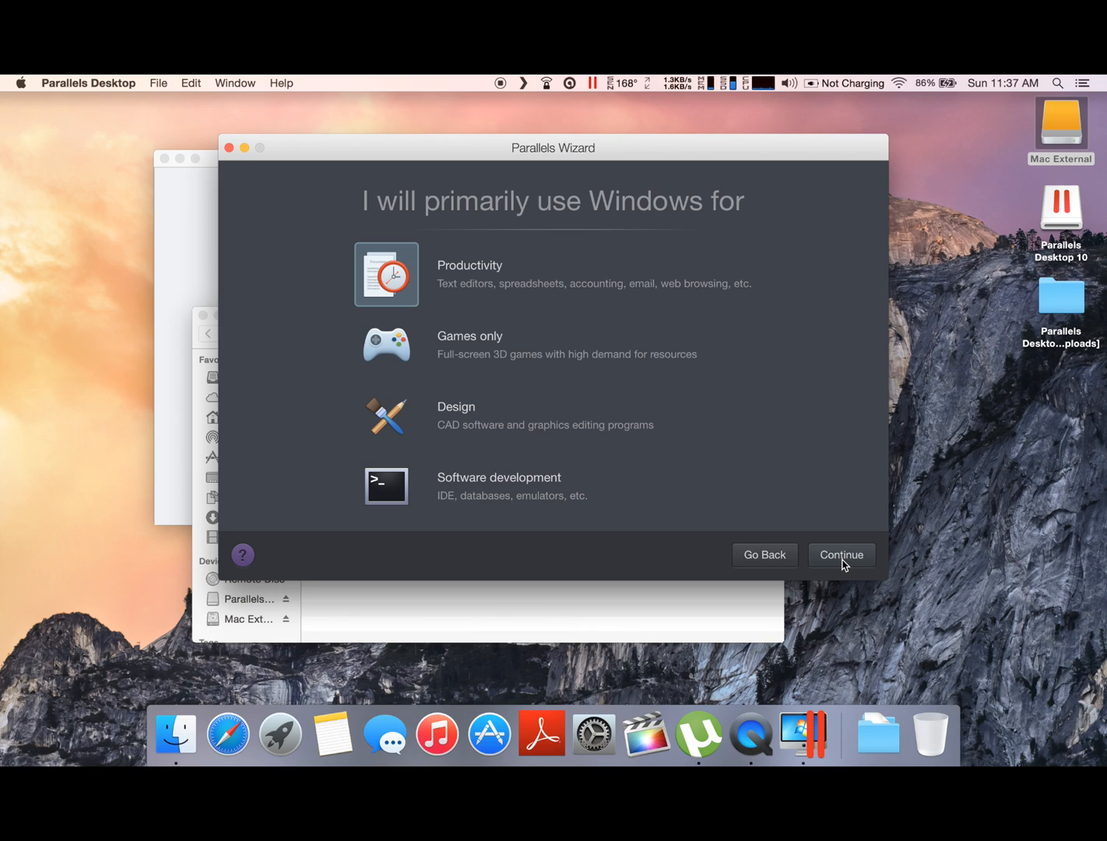
pyautogui.click(841, 555)
pyautogui.click(764, 555)
pyautogui.click(845, 561)
pyautogui.click(841, 554)
pyautogui.click(841, 558)
pyautogui.click(845, 563)
# Step: Keep Productivity use and the name Windows 7, then create and boot the virtual machine
pyautogui.click(842, 558)
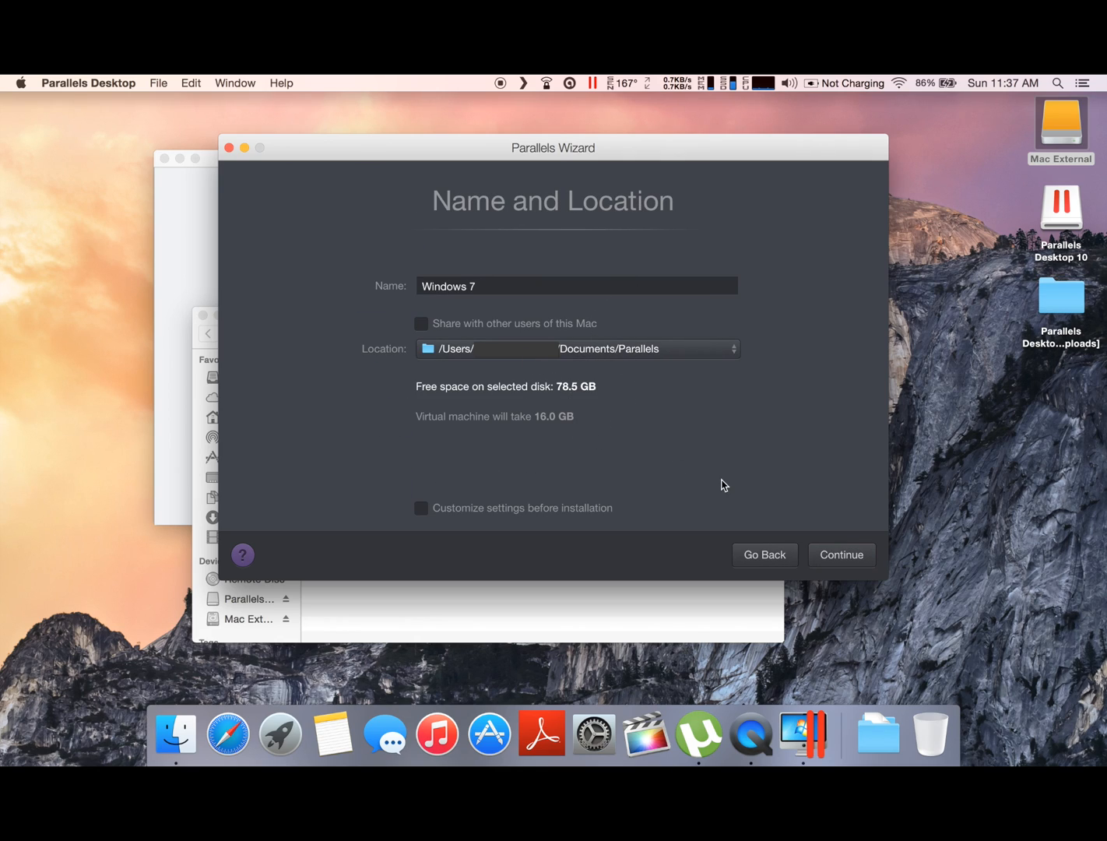
pyautogui.click(848, 554)
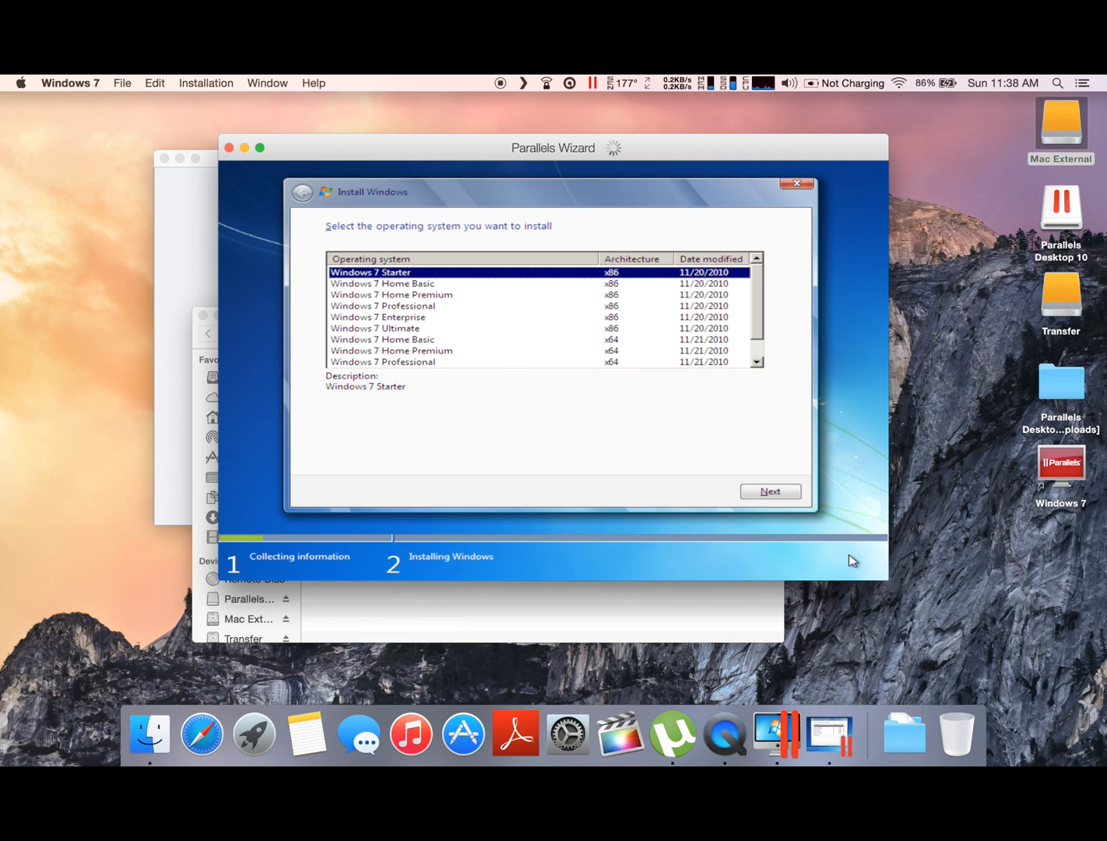
# Step: Select Windows 7 Ultimate x64 from the editions list and start installing it
pyautogui.click(749, 317)
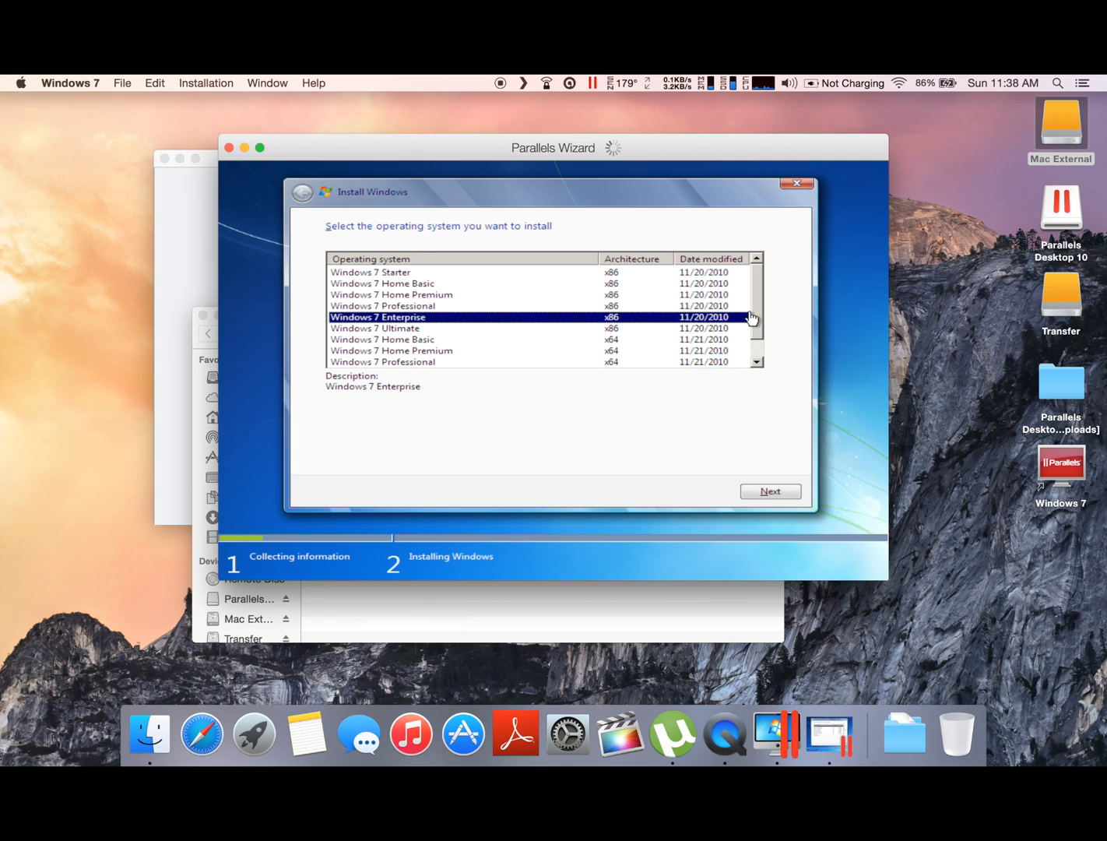
pyautogui.click(759, 355)
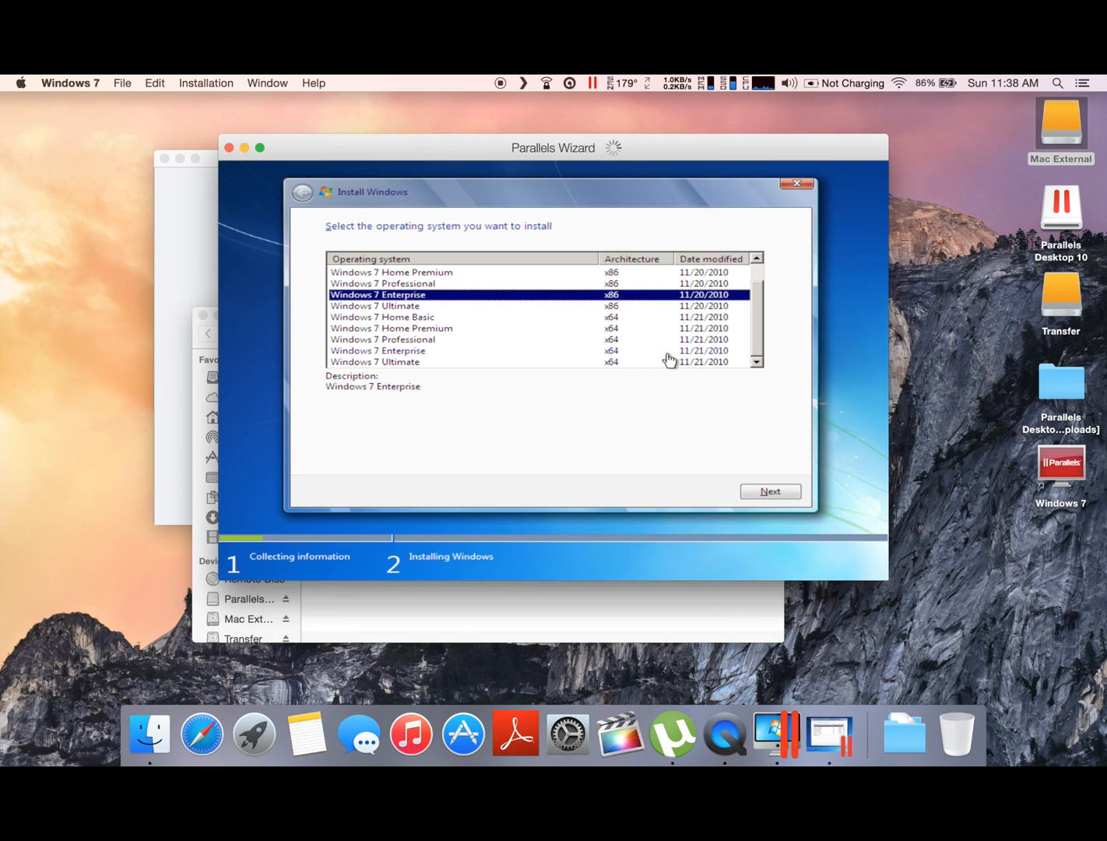
pyautogui.click(393, 363)
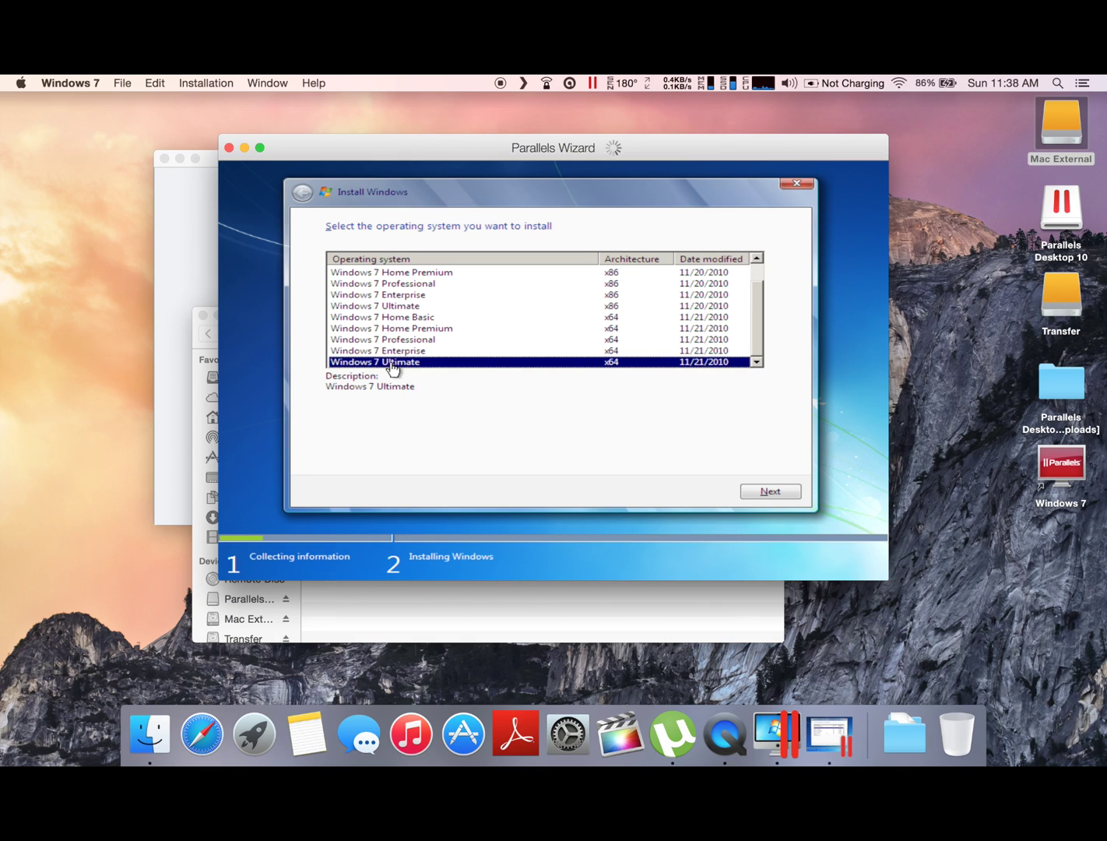
pyautogui.click(771, 492)
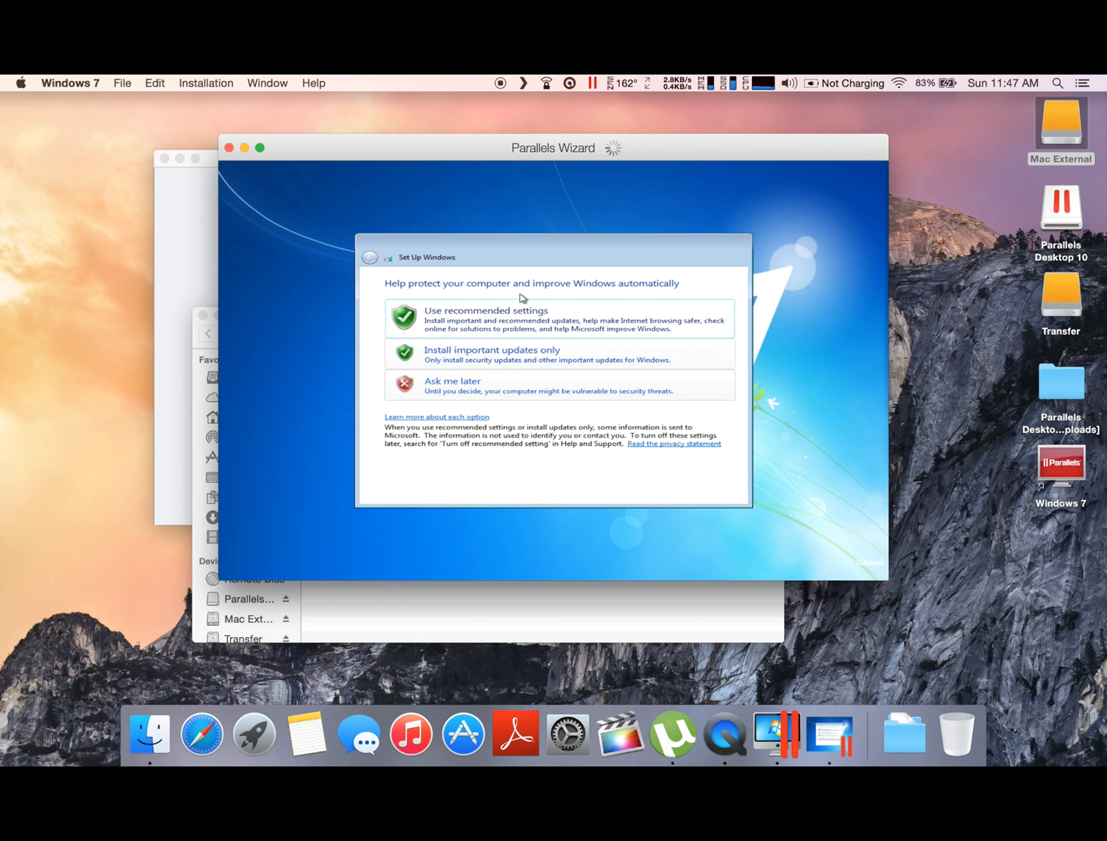
# Step: Accept an update setting and set the network location to Home network
pyautogui.click(505, 324)
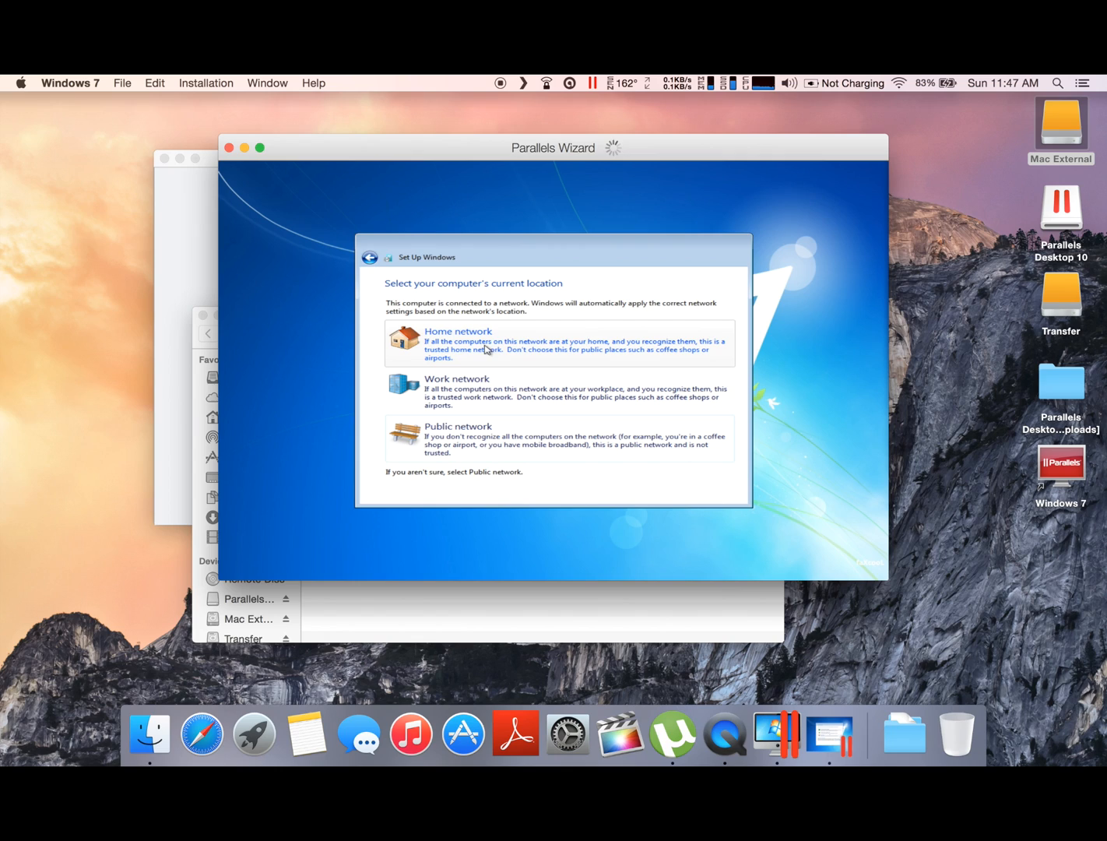
pyautogui.click(480, 351)
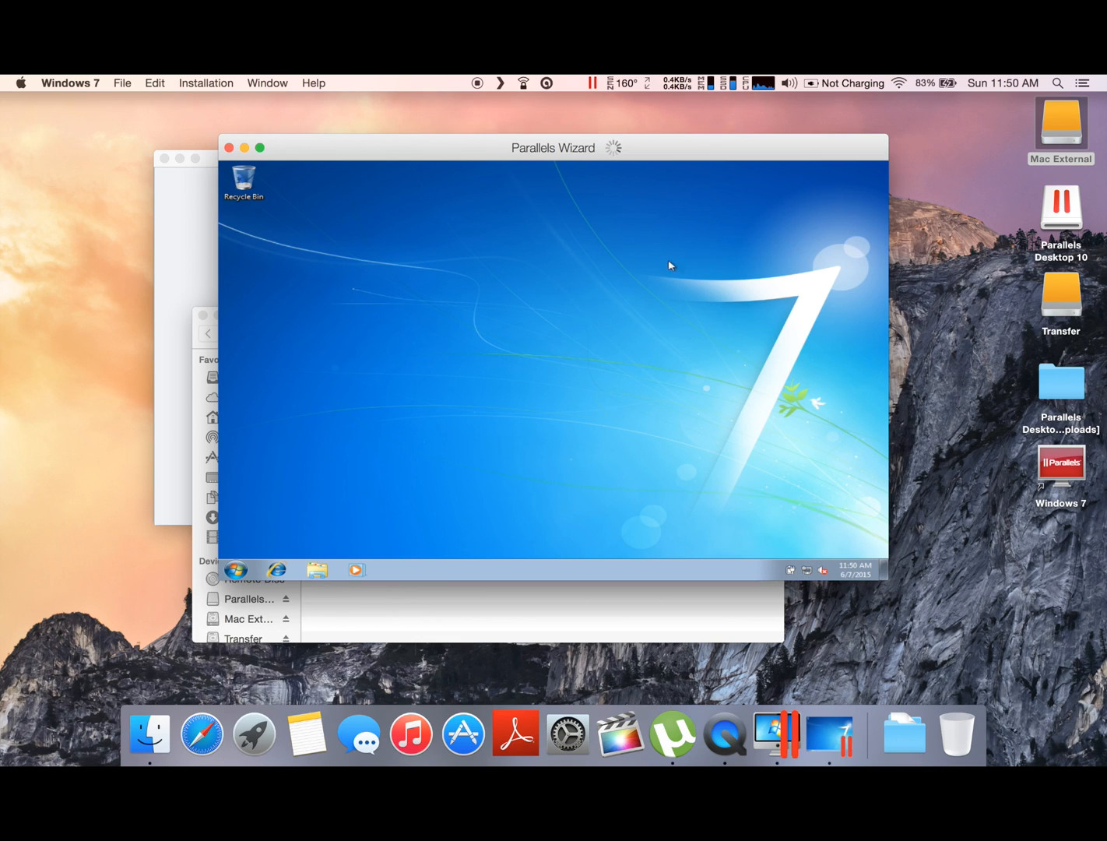
# Step: Reach the Computer window listing the drives from the Start menu
pyautogui.click(243, 571)
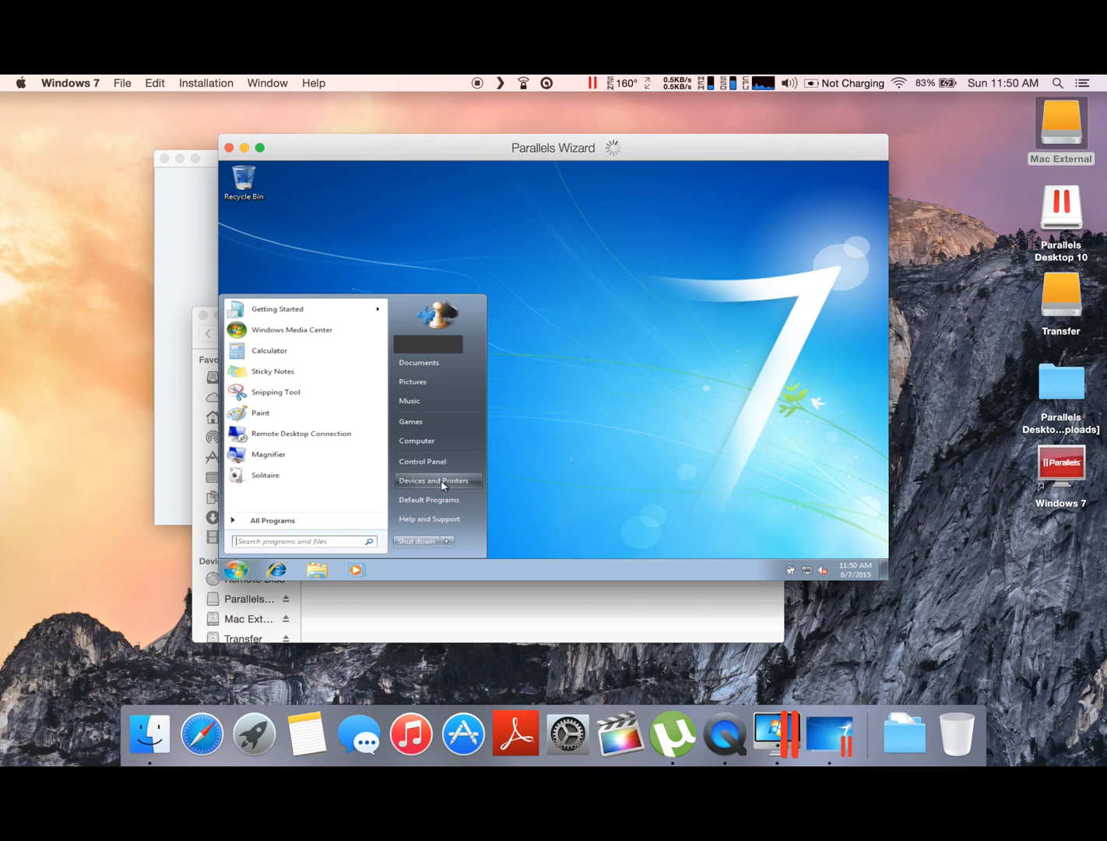
pyautogui.click(270, 521)
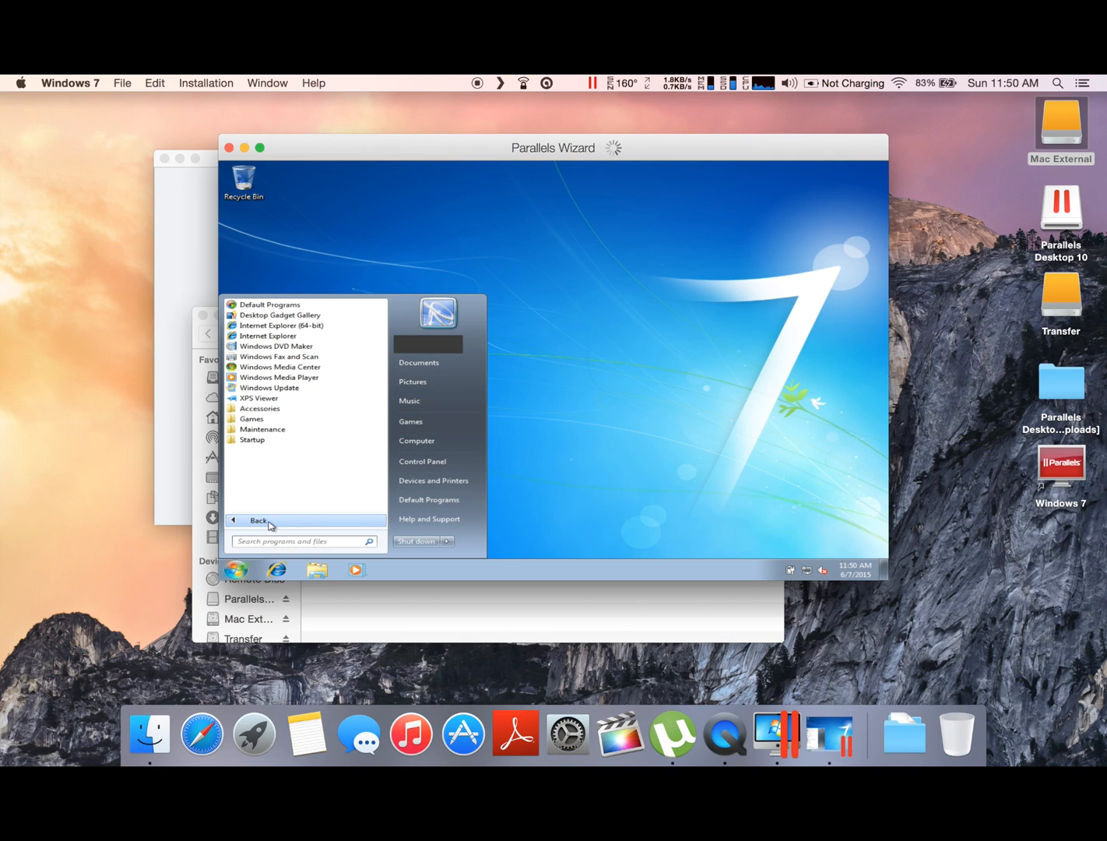
pyautogui.click(701, 398)
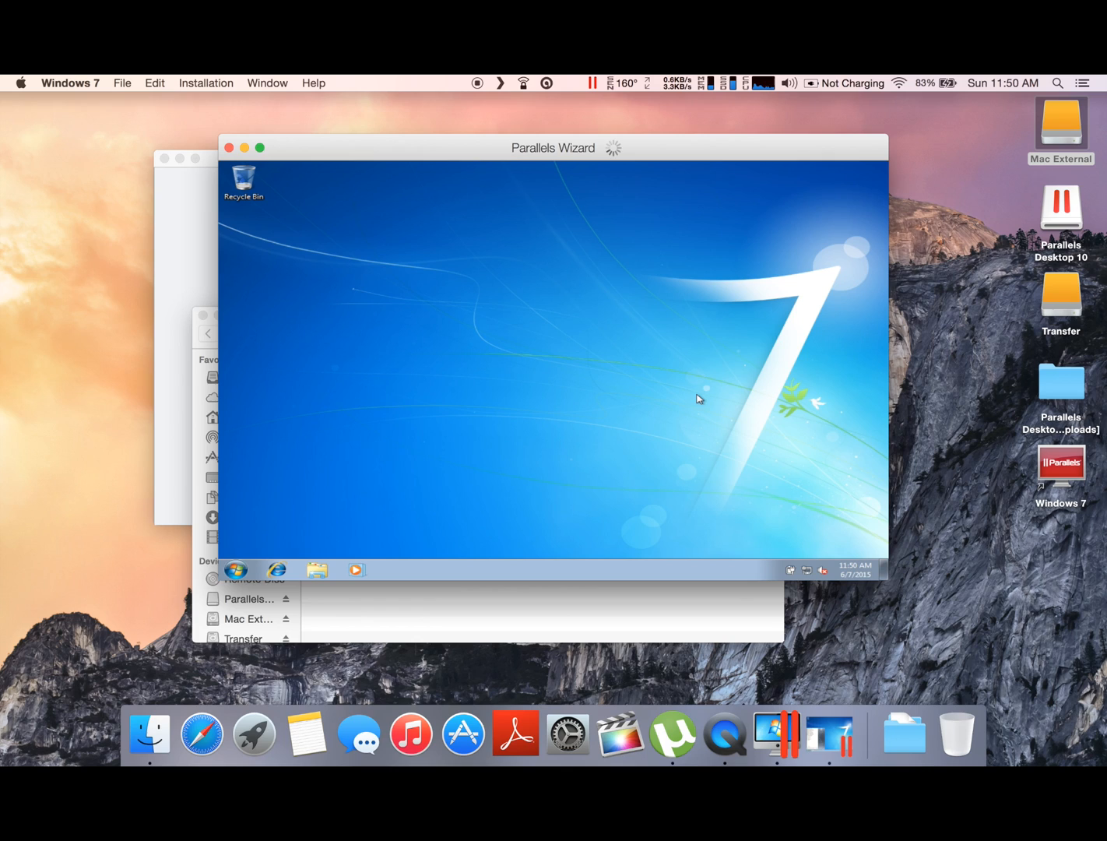
pyautogui.click(236, 571)
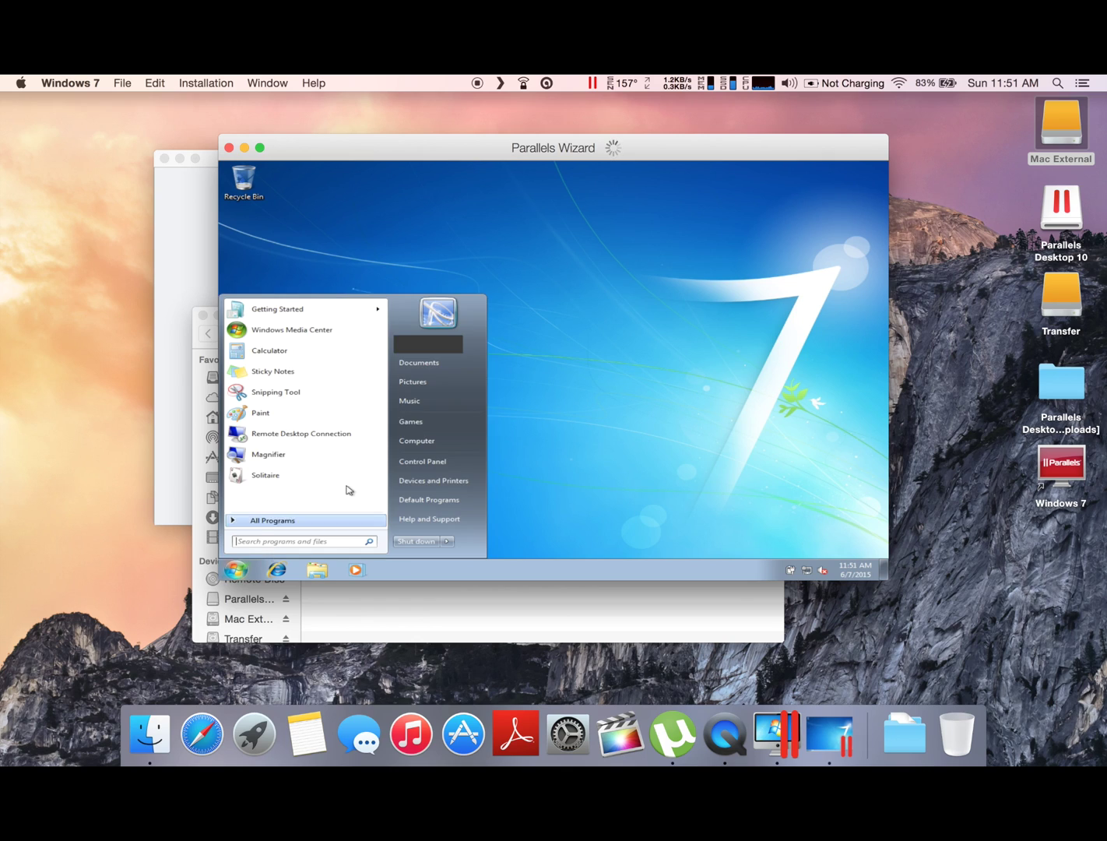
pyautogui.click(444, 442)
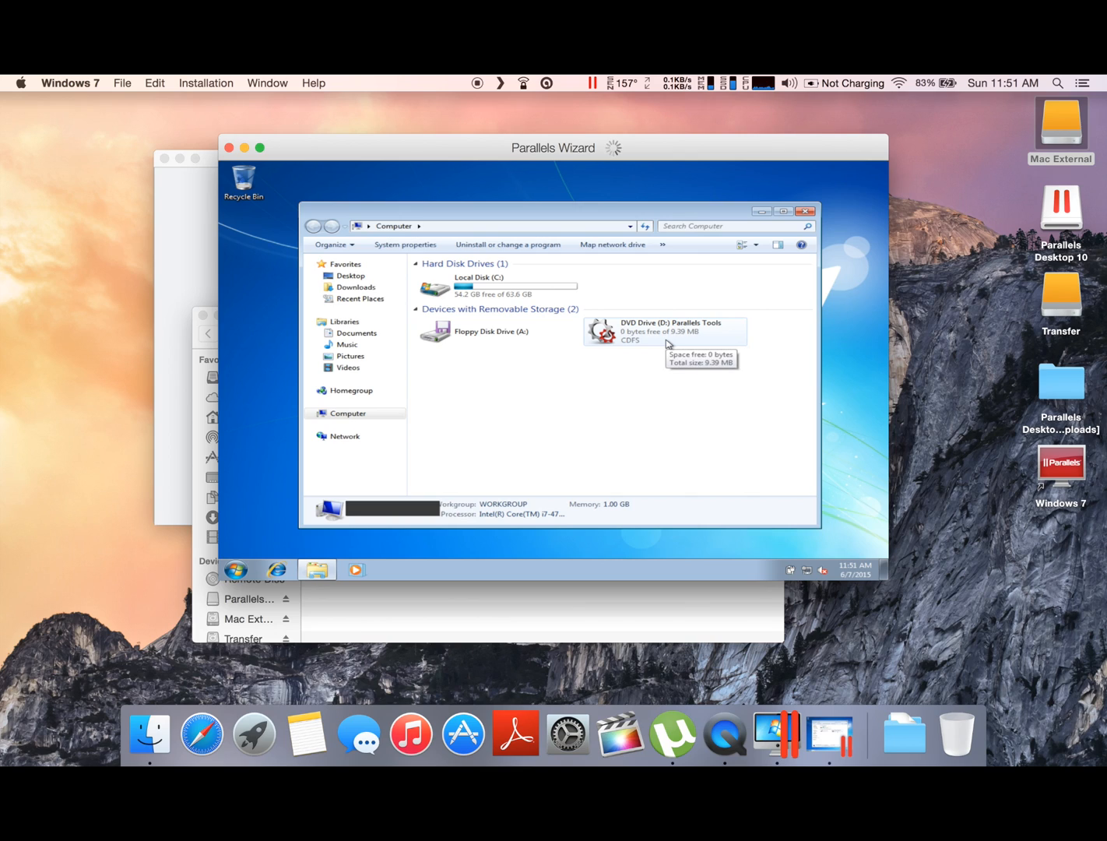
# Step: Look inside Local Disk (C:) and return to the Computer view
pyautogui.doubleClick(504, 288)
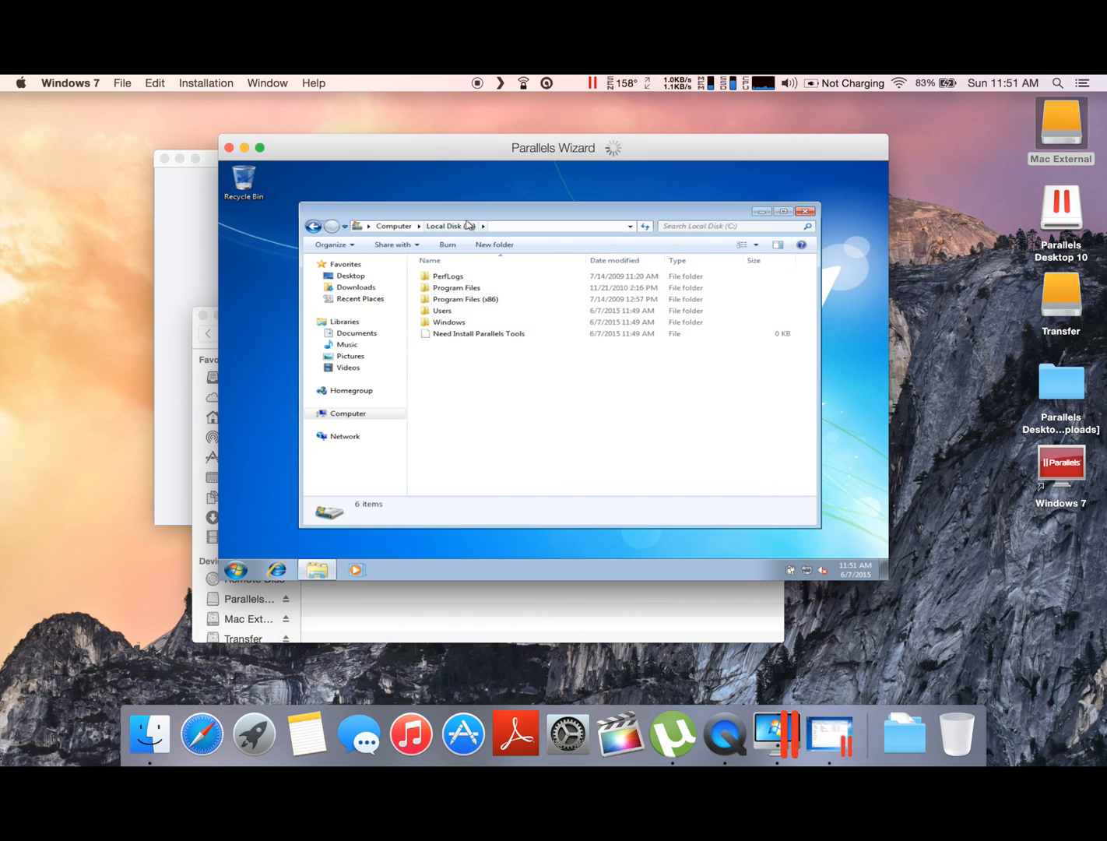
pyautogui.click(393, 227)
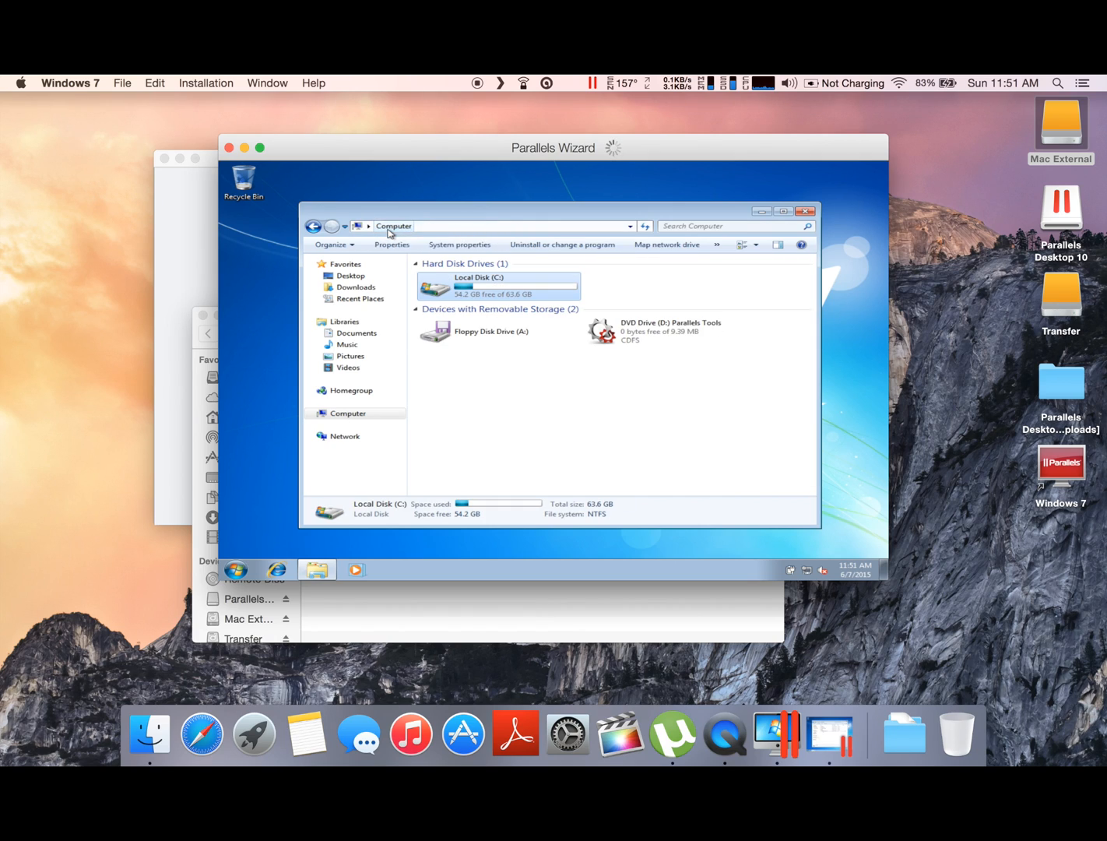
# Step: Show System properties confirming Windows 7 Ultimate 64-bit with 1.00 GB memory
pyautogui.click(459, 244)
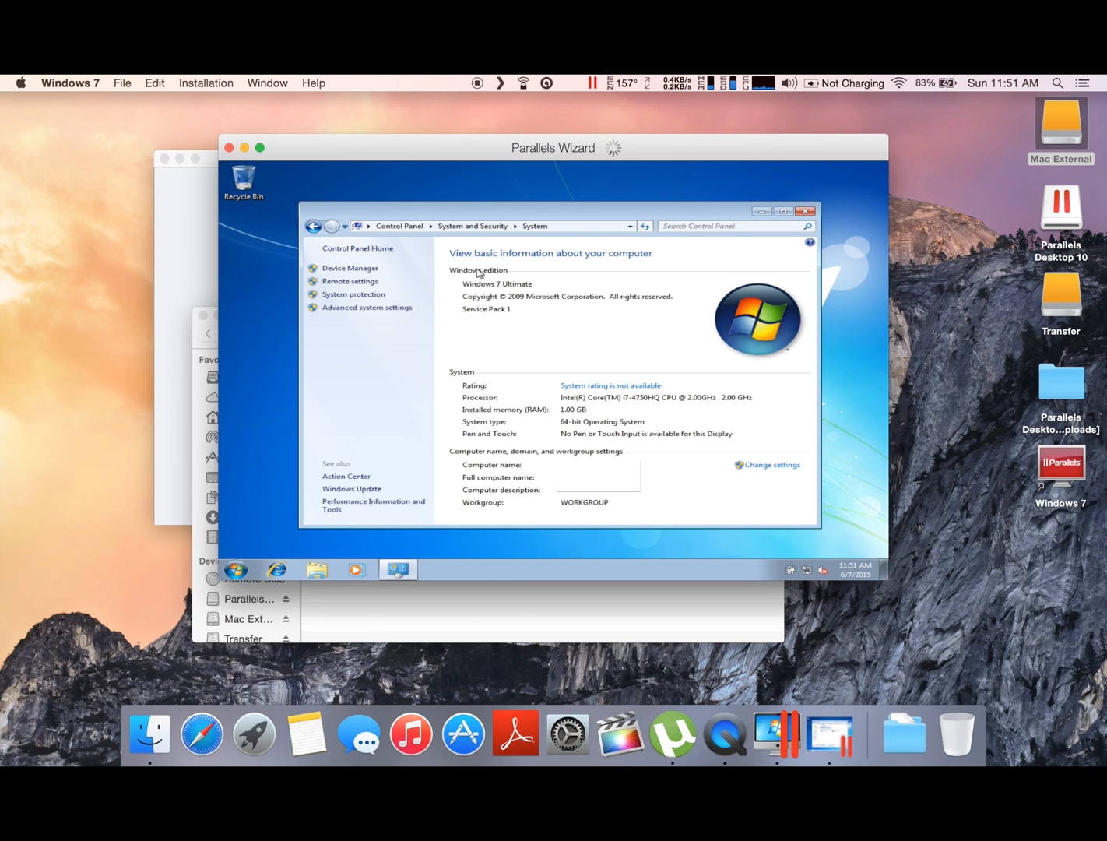